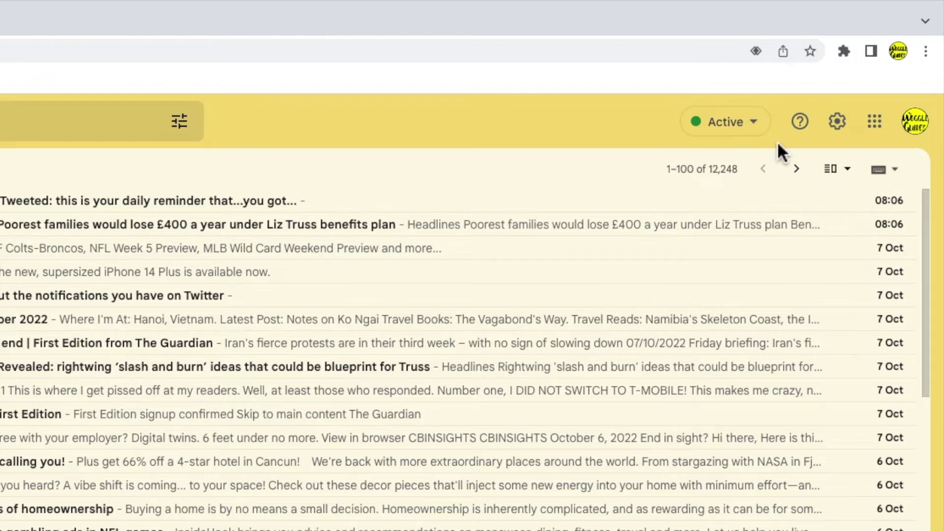
Go to Gmail's Accounts and Import settings and launch the Import mail and contacts wizard.
{"action": "left_click", "coordinate": [853, 134]}
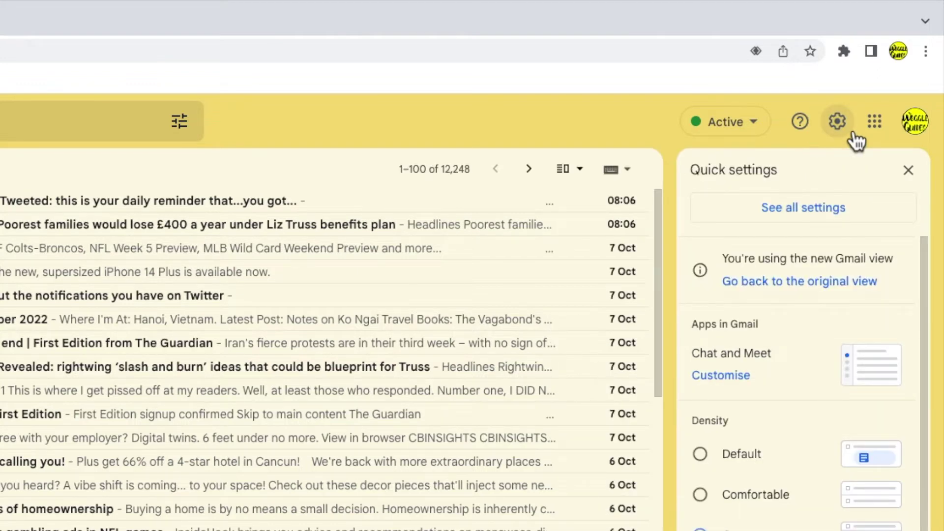
{"action": "left_click", "coordinate": [879, 211]}
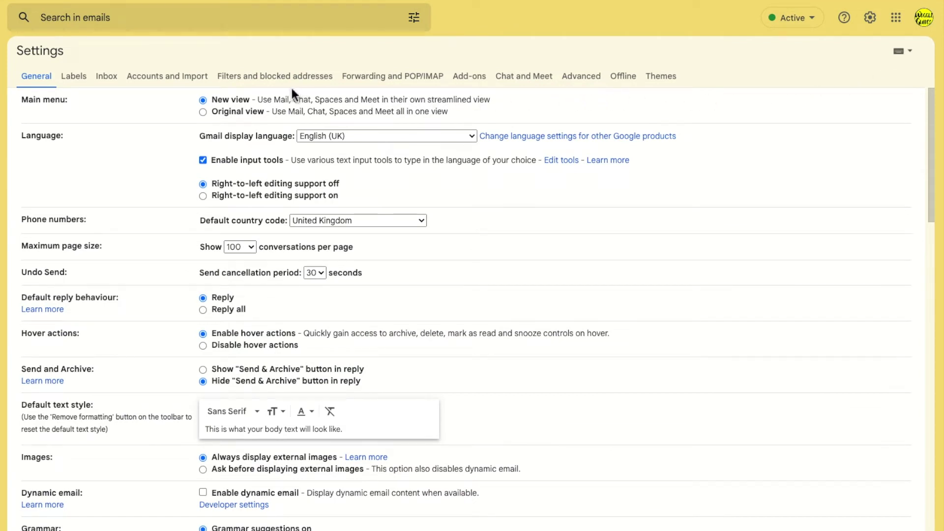
{"action": "left_click", "coordinate": [186, 78]}
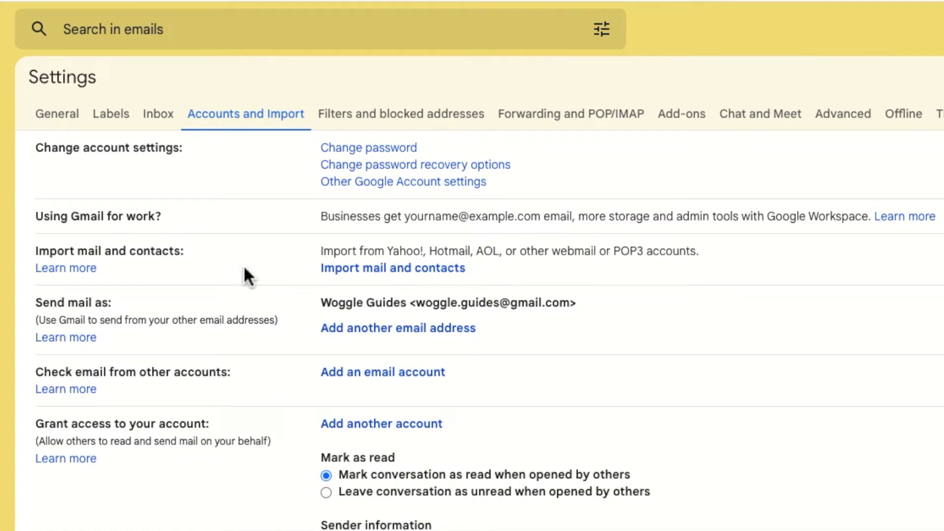
{"action": "left_click", "coordinate": [328, 277]}
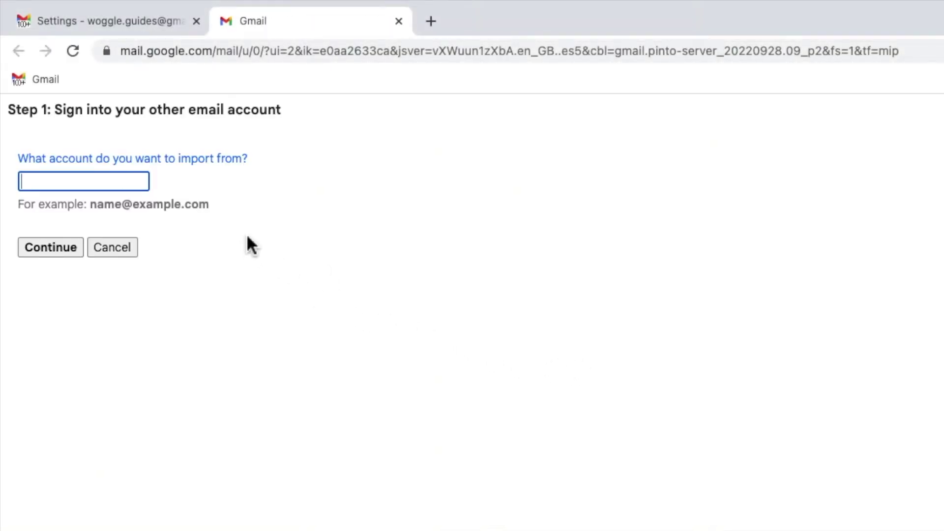
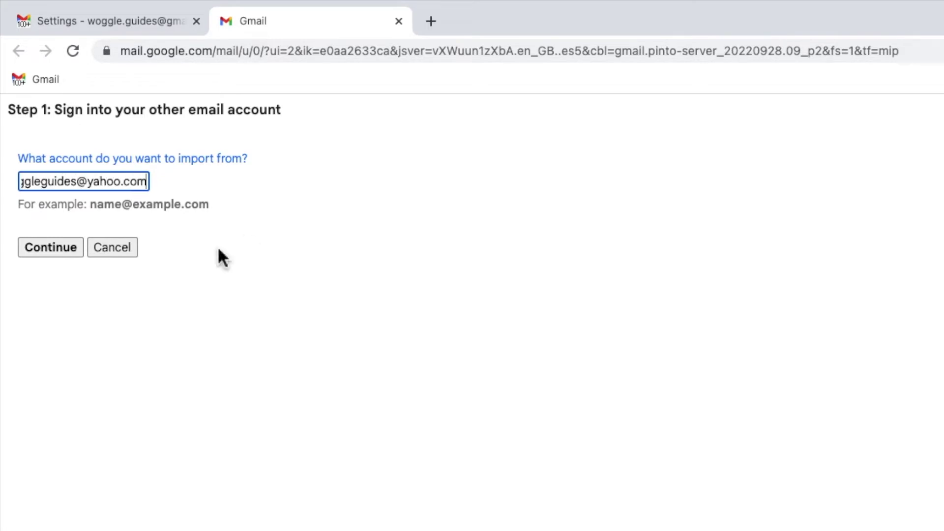
{"action": "left_click", "coordinate": [76, 251]}
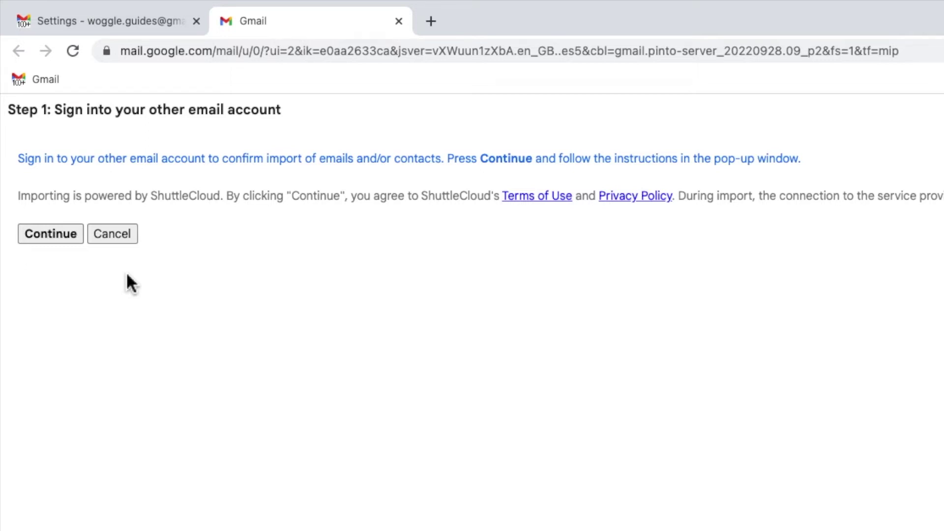
{"action": "left_click", "coordinate": [78, 248]}
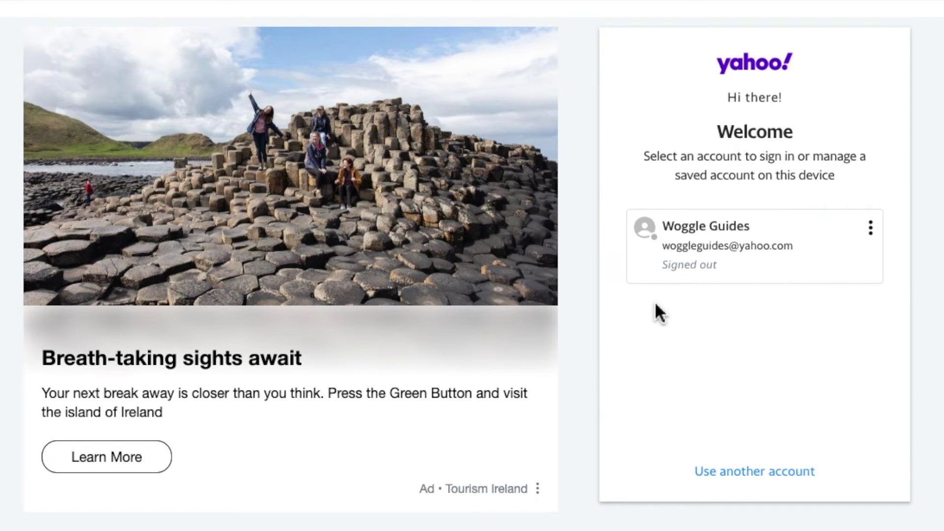
{"action": "left_click", "coordinate": [741, 278]}
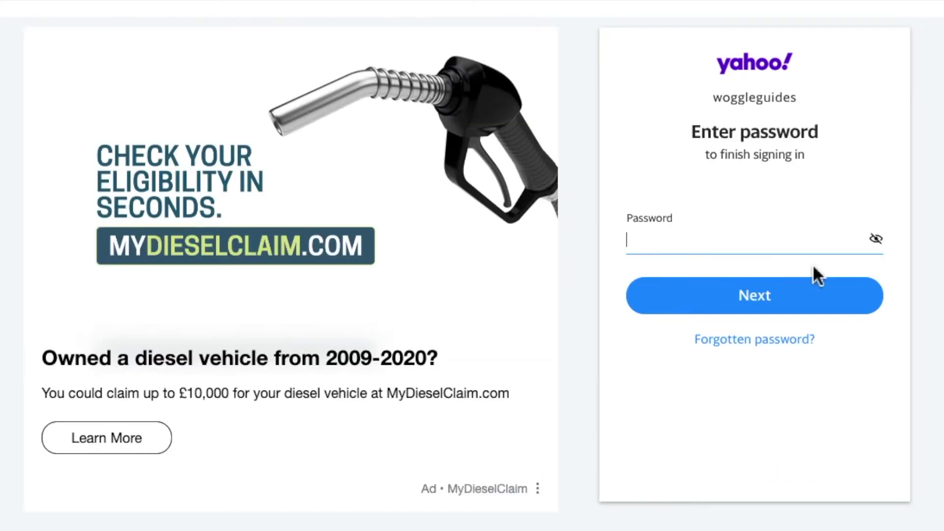
{"action": "type", "text": "•••••••••••"}
{"action": "type", "text": "•••••"}
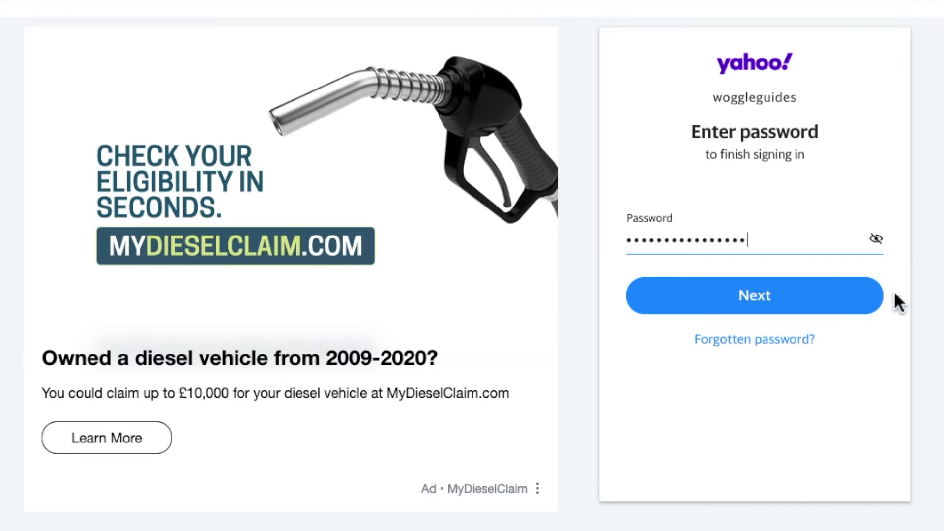
{"action": "left_click", "coordinate": [879, 309]}
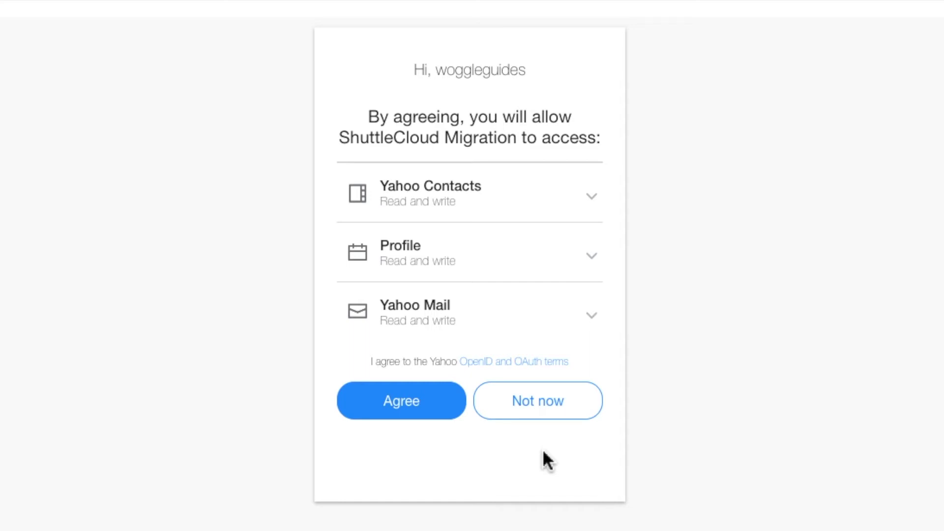
{"action": "left_click", "coordinate": [452, 415]}
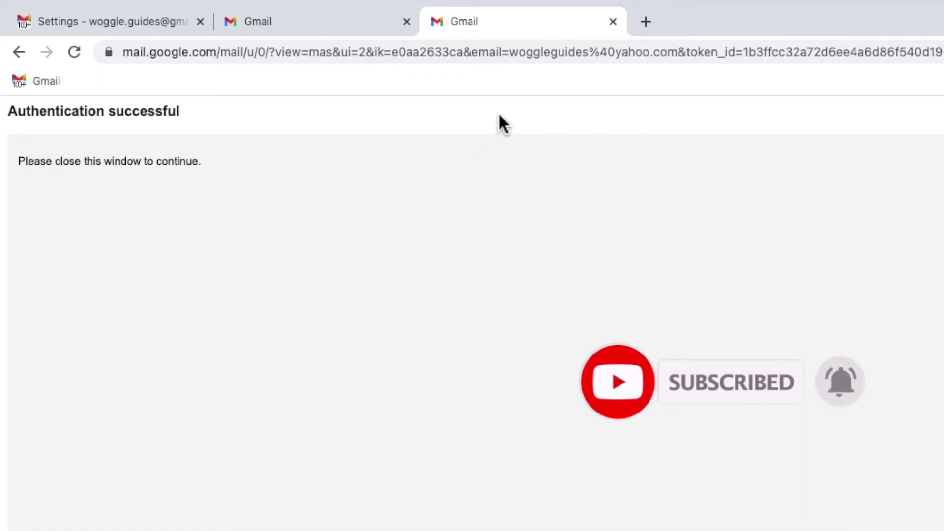
{"action": "left_click", "coordinate": [612, 22]}
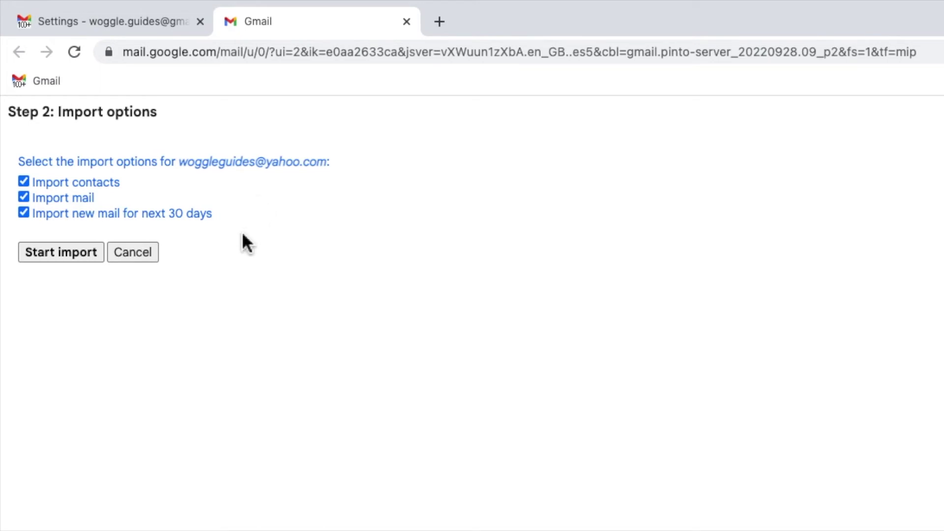
Start the Yahoo import with contacts, mail and 30 days of new mail kept checked.
{"action": "left_click", "coordinate": [72, 256]}
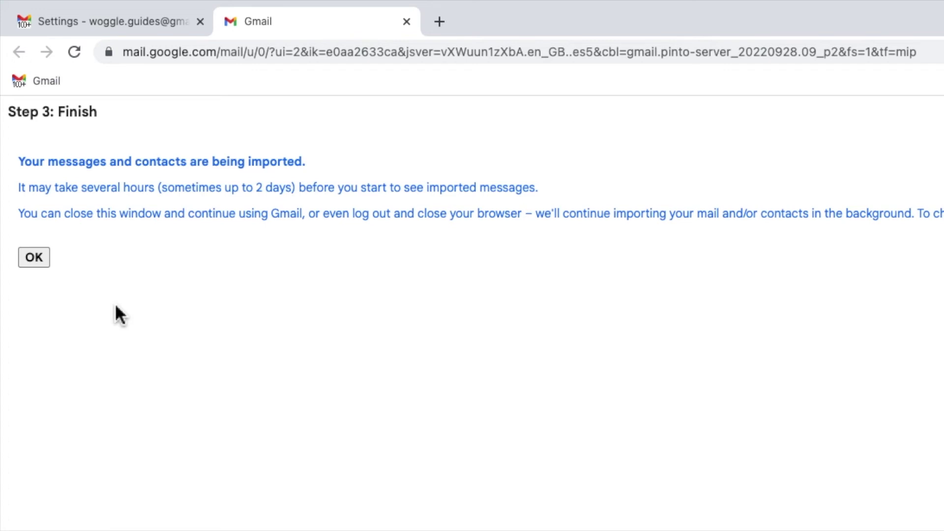
{"action": "left_click", "coordinate": [44, 264]}
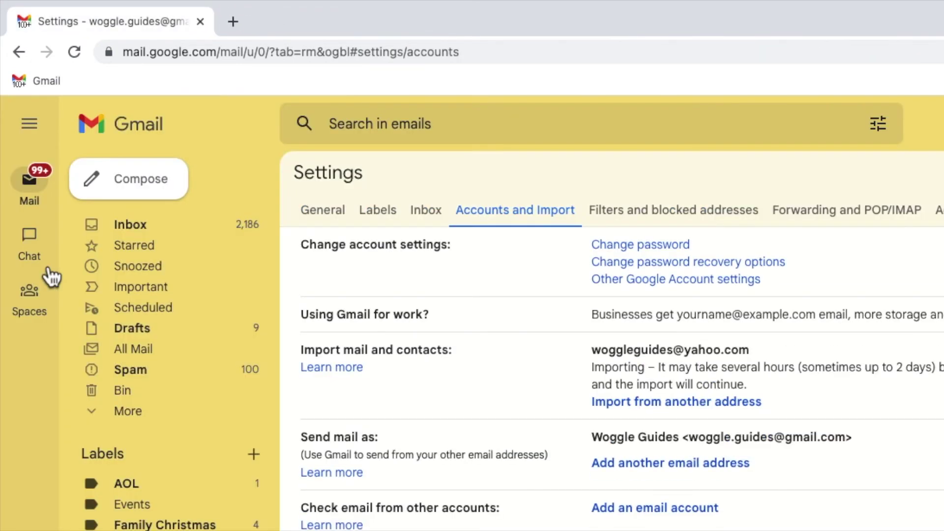